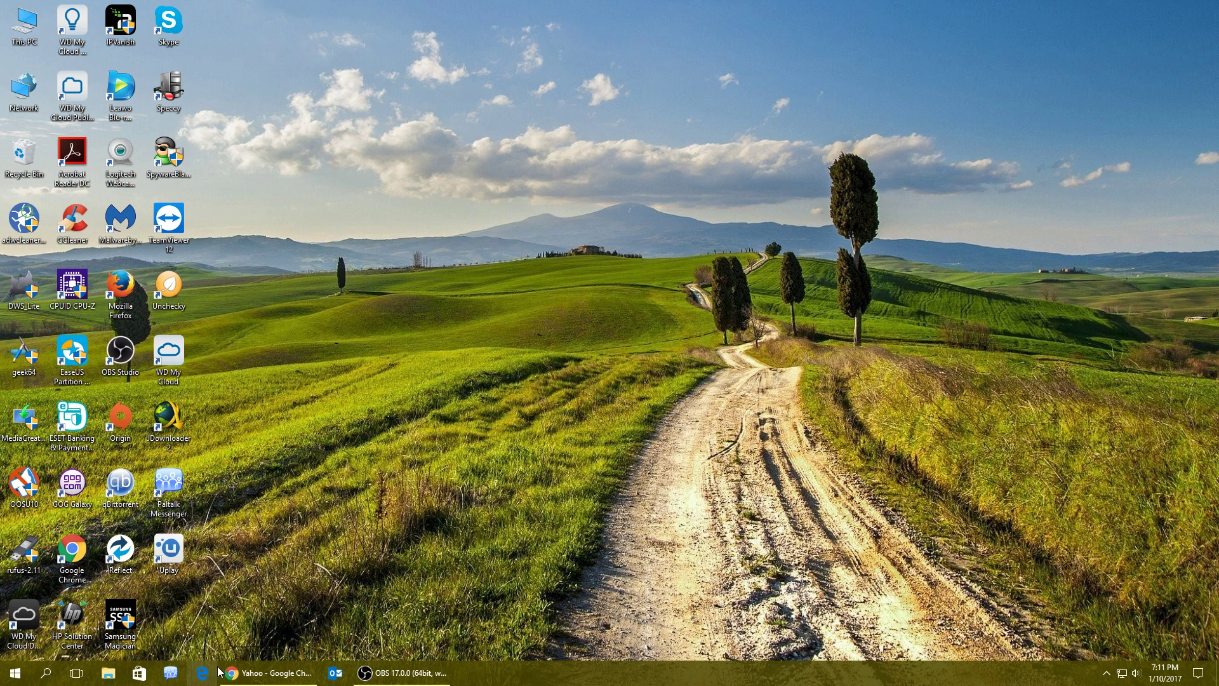
- Google 'macrium reflect' in Chrome and open the Macrium Reflect Free (6.3.1665) result
left_click(268, 680)
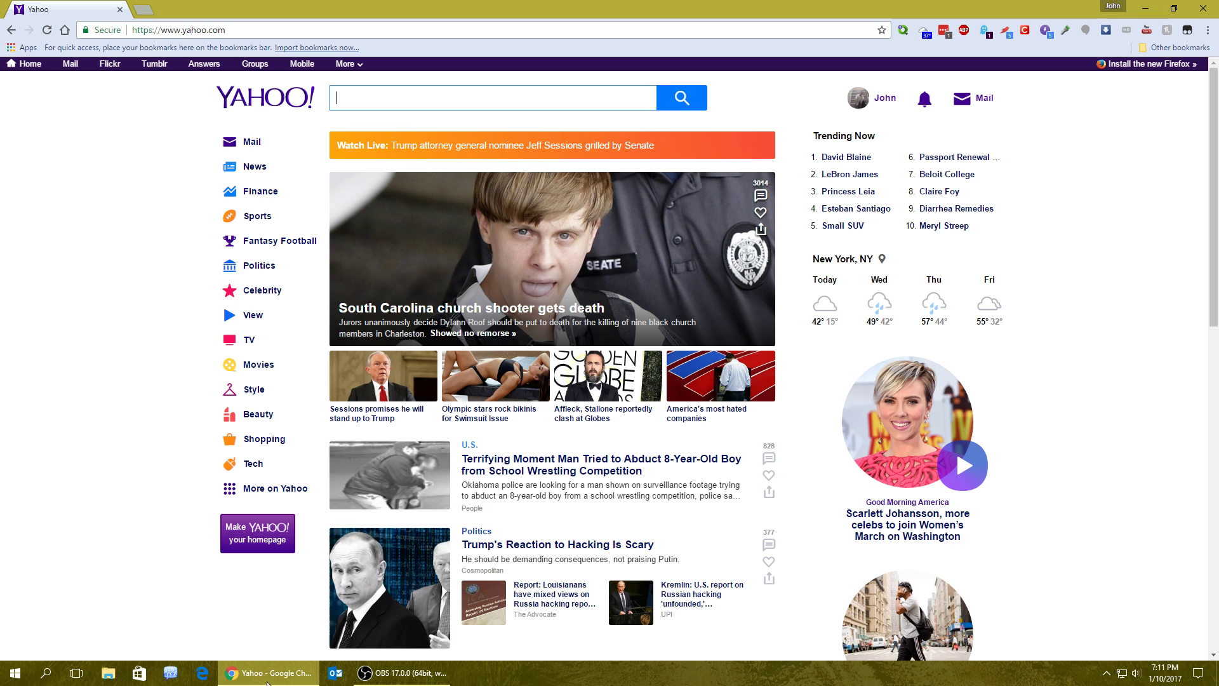
left_click(245, 28)
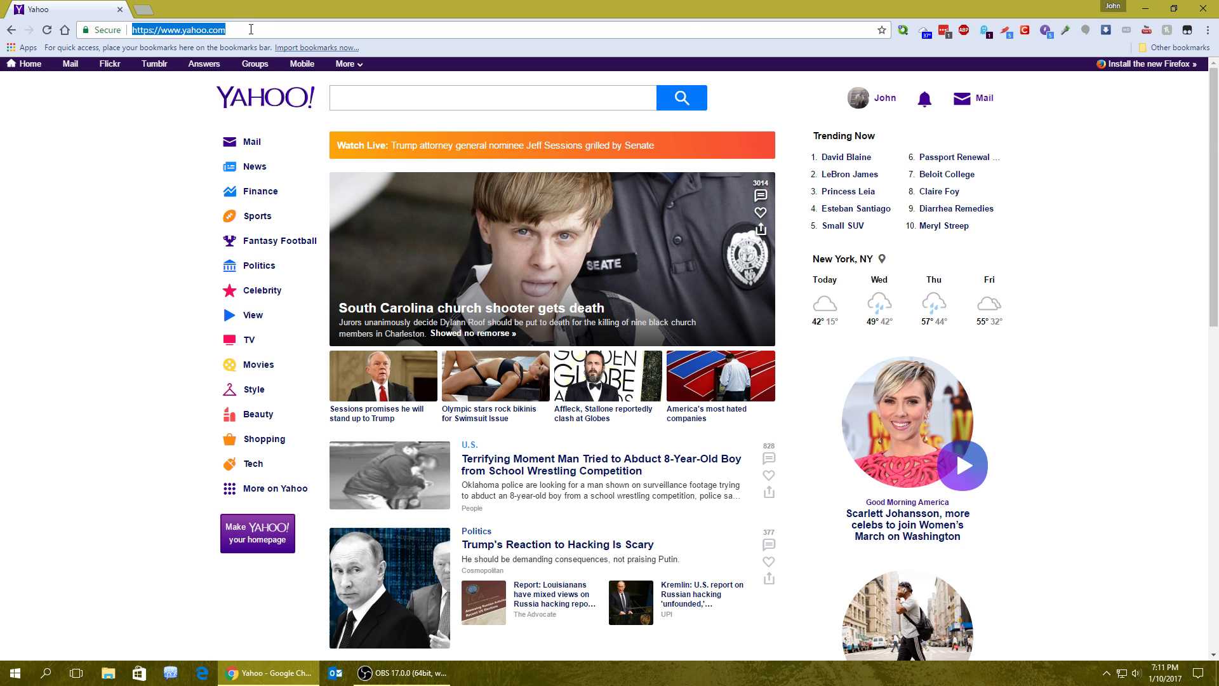
type("macr")
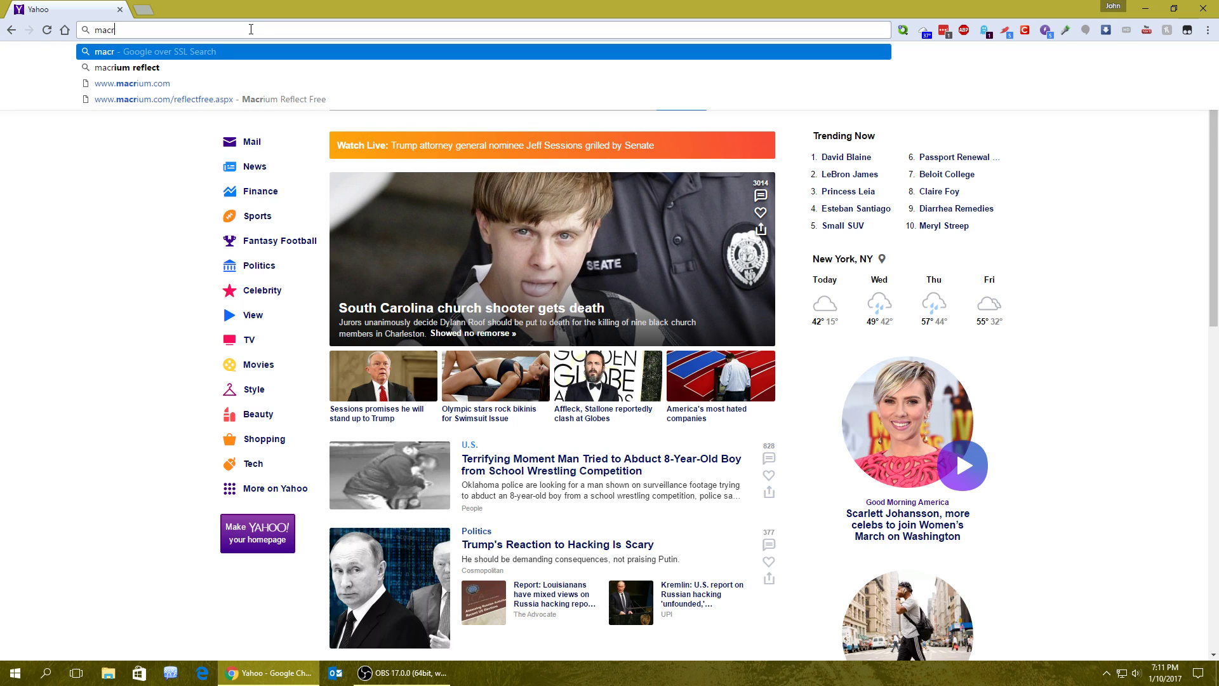
type("ium reflect")
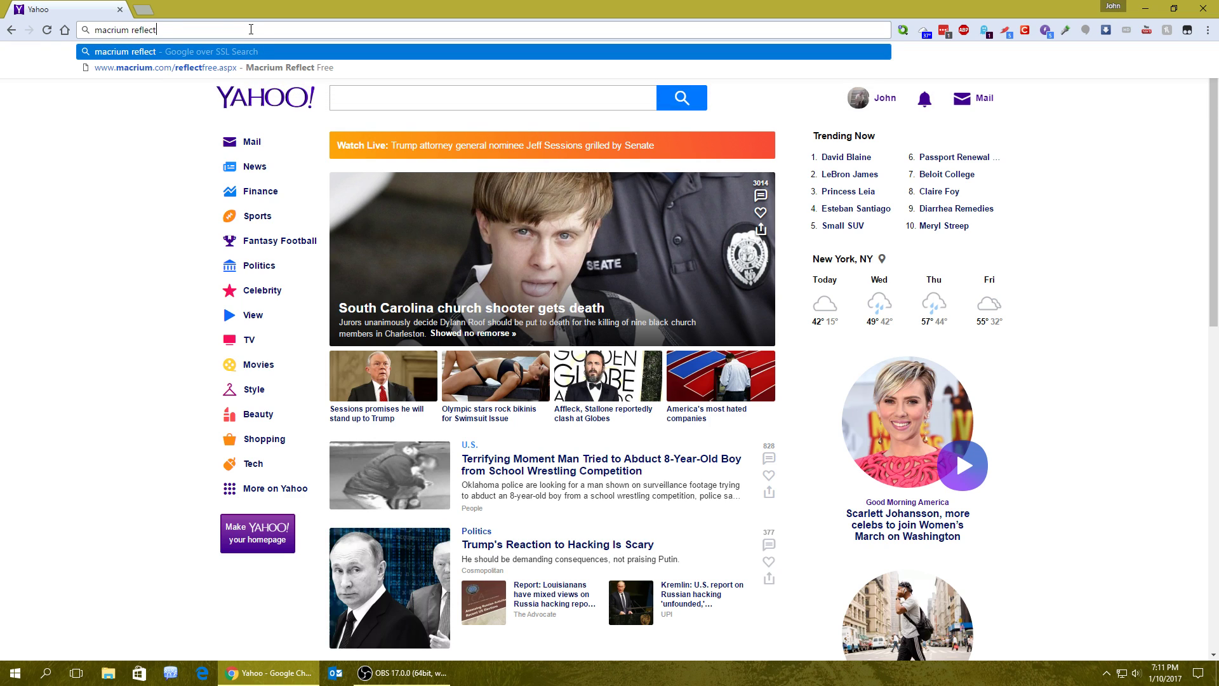
key("Return")
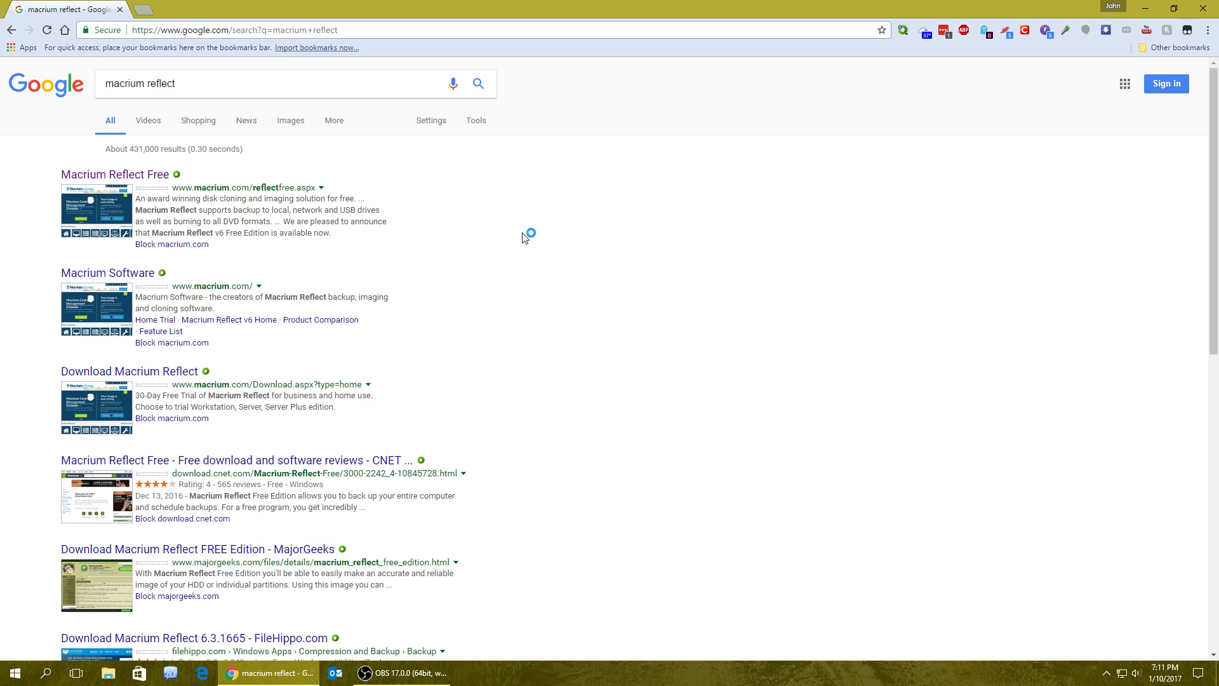
left_click(78, 196)
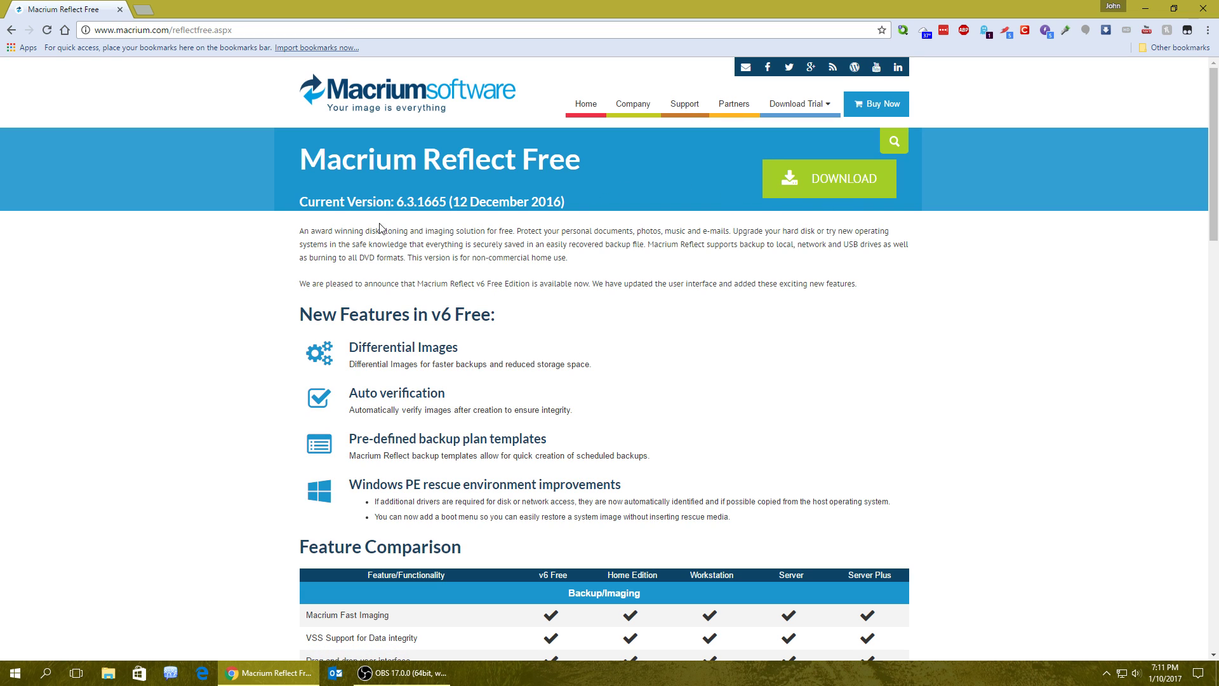
left_click(832, 186)
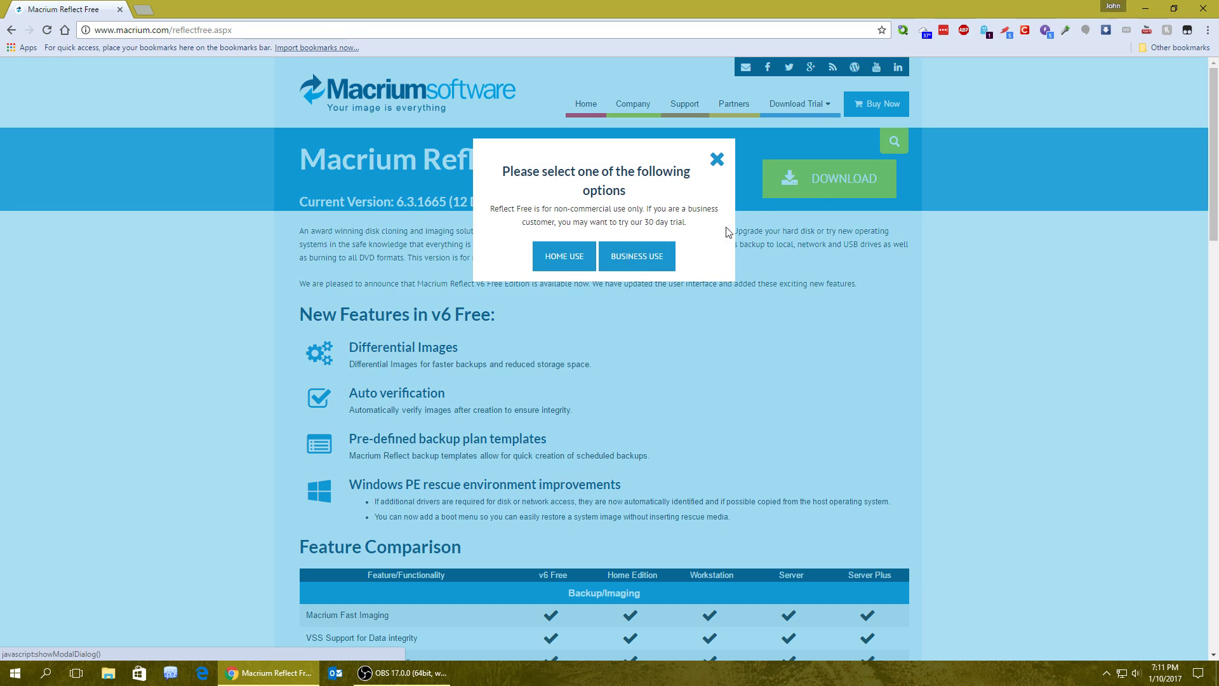
left_click(562, 257)
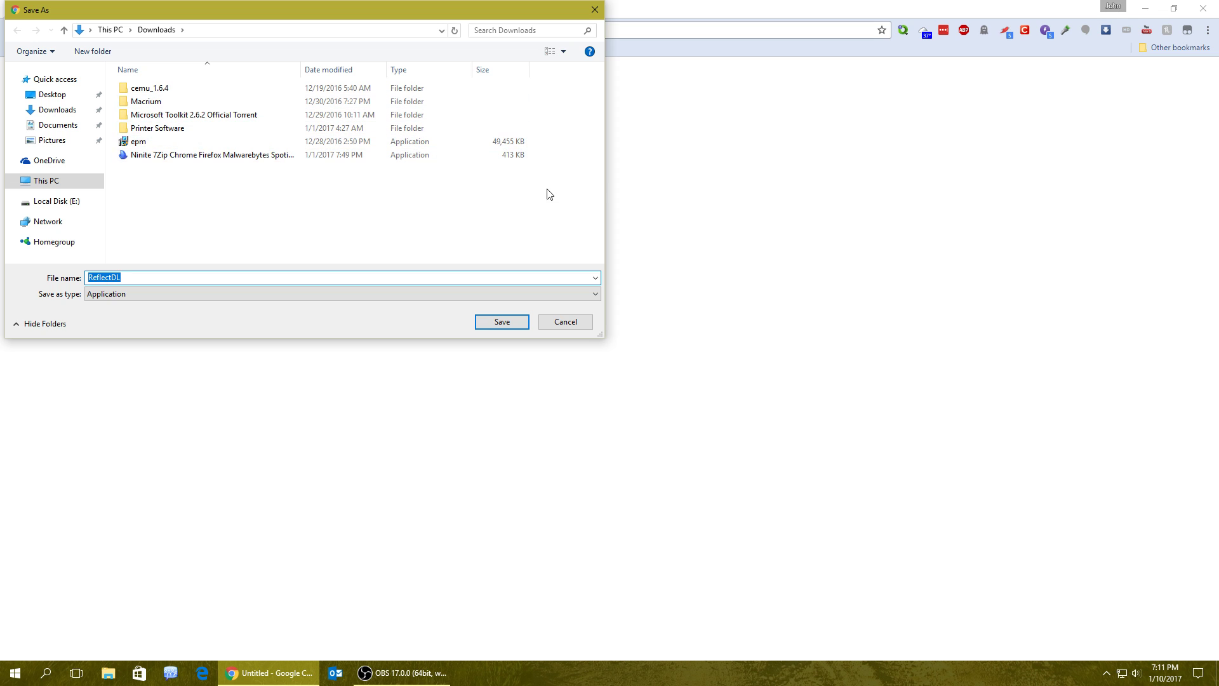
left_click(576, 328)
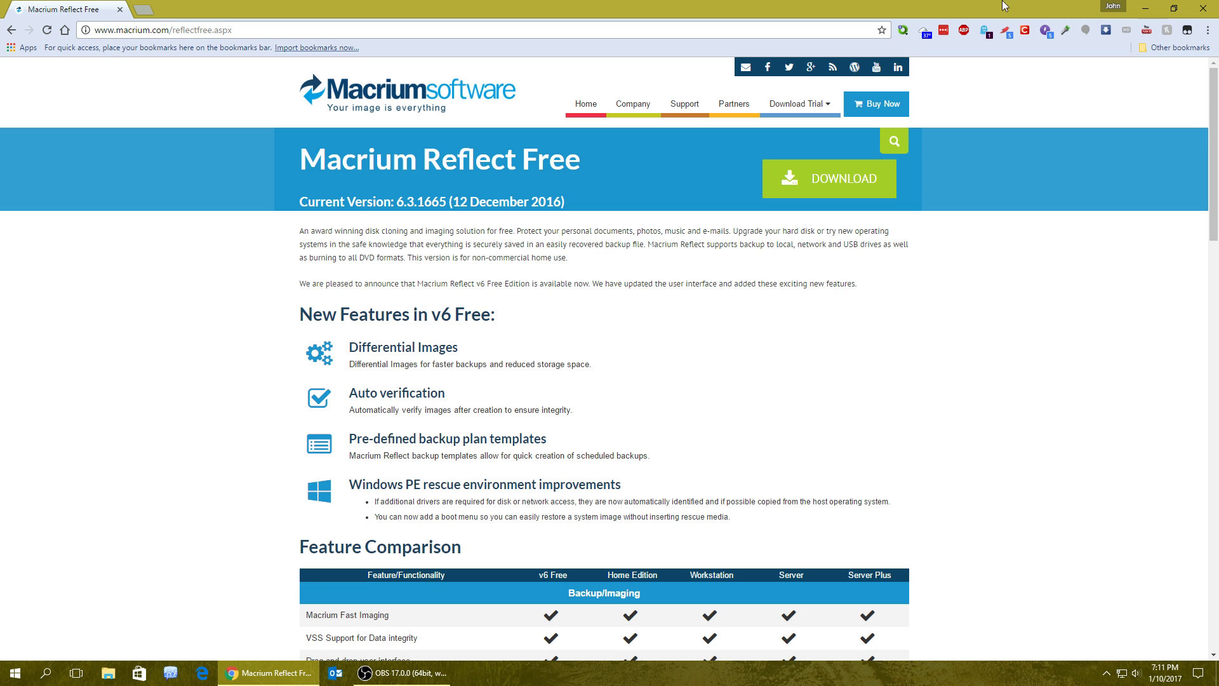
- Minimize Chrome and launch Macrium Reflect from its desktop shortcut
left_click(1138, 16)
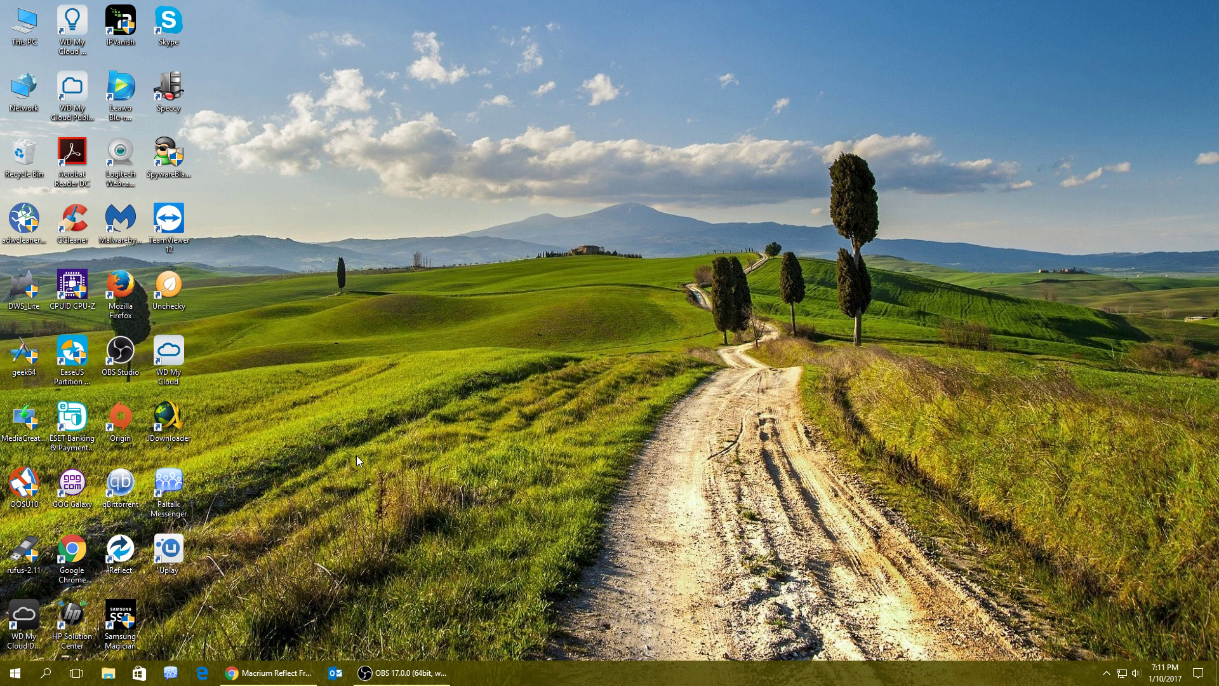
left_click(126, 546)
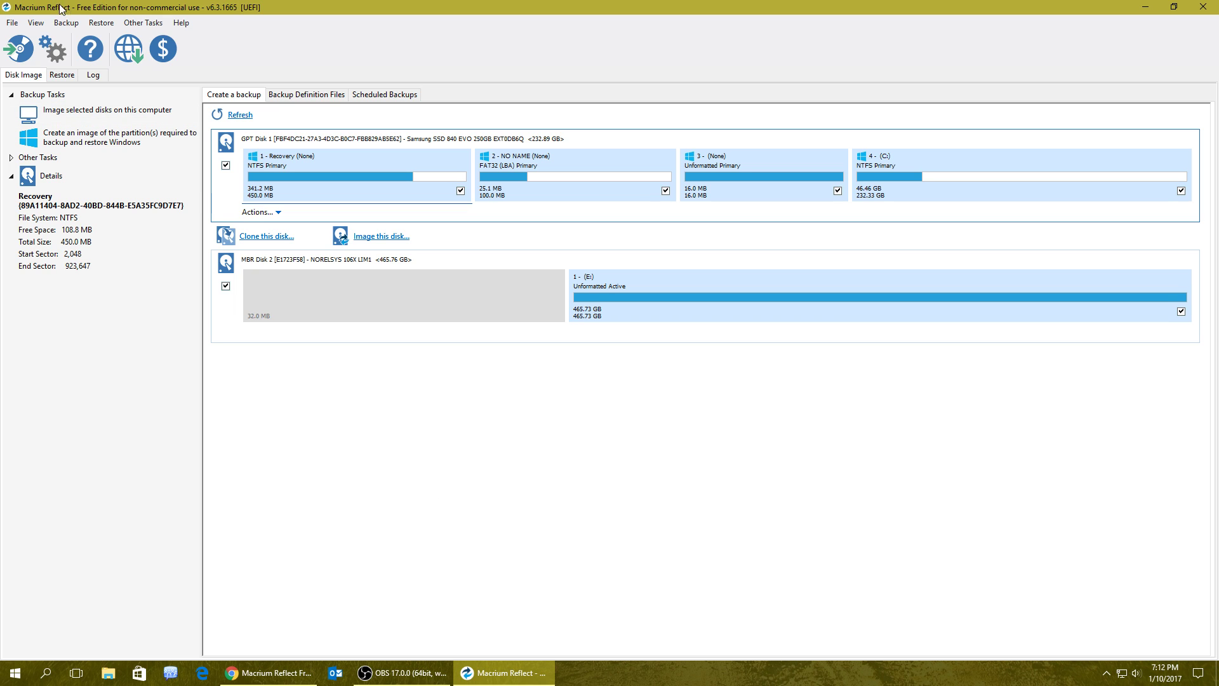
- Launch the Rescue Media Wizard from the Other Tasks menu
left_click(155, 25)
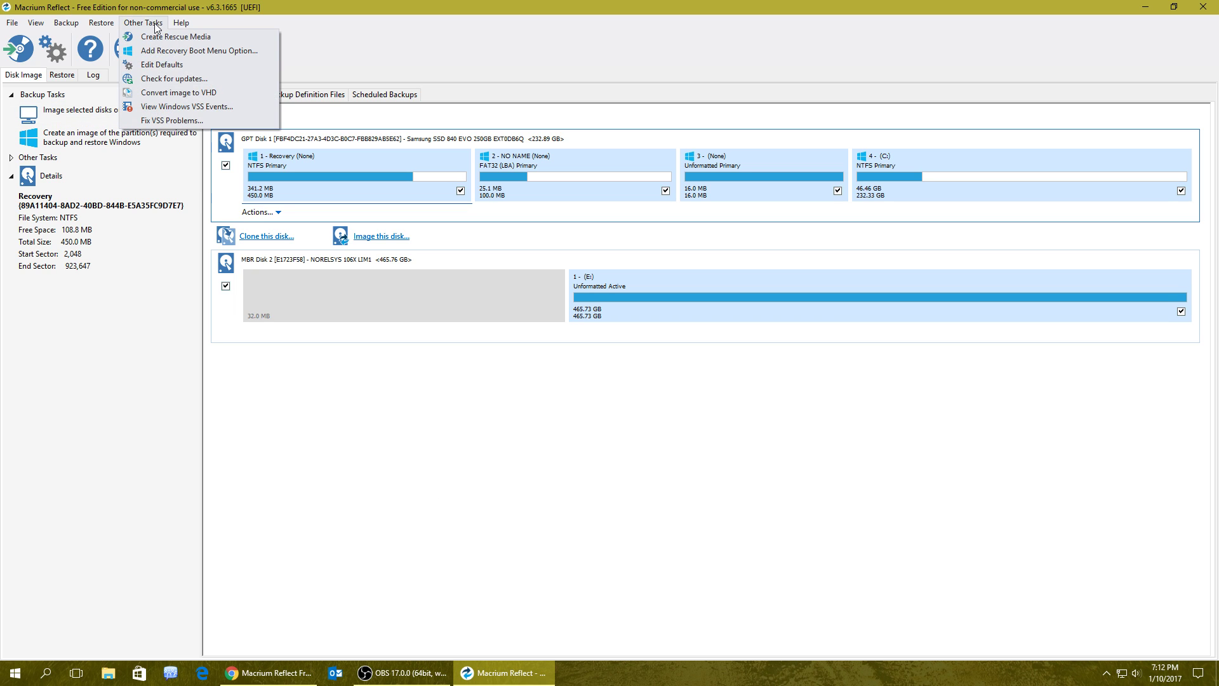
key("Escape")
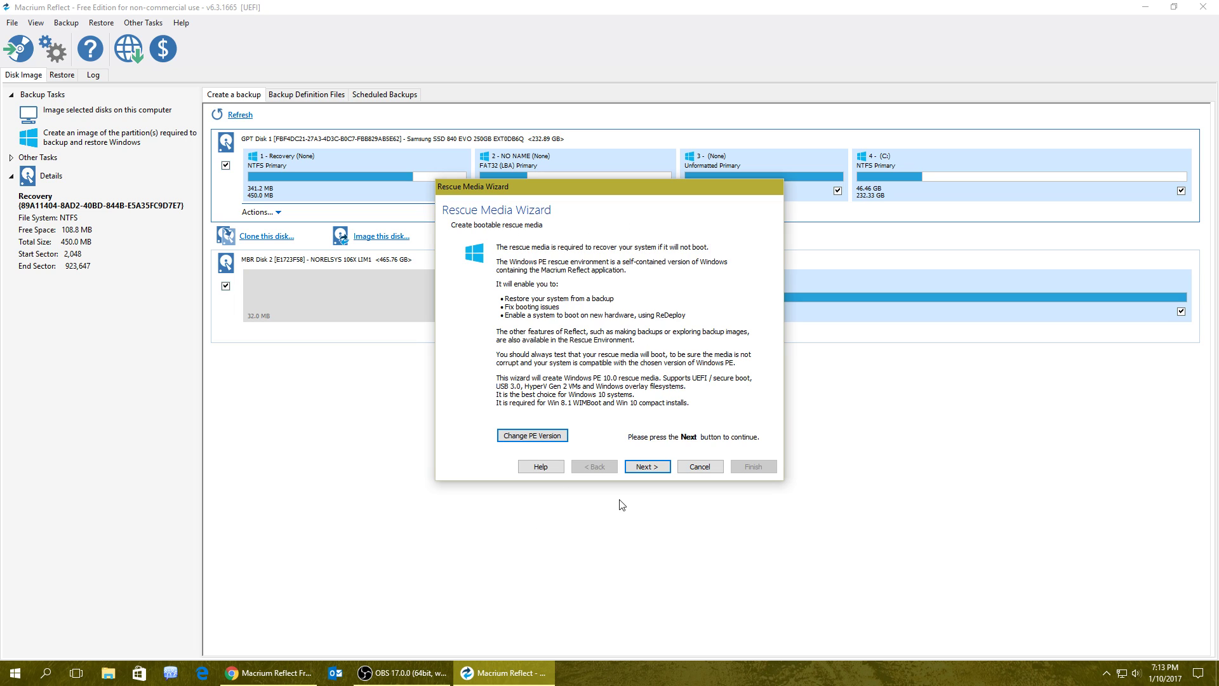
- Advance past the drivers step and accept the Windows PE files update, keeping 64 Bit
left_click(646, 461)
left_click(657, 466)
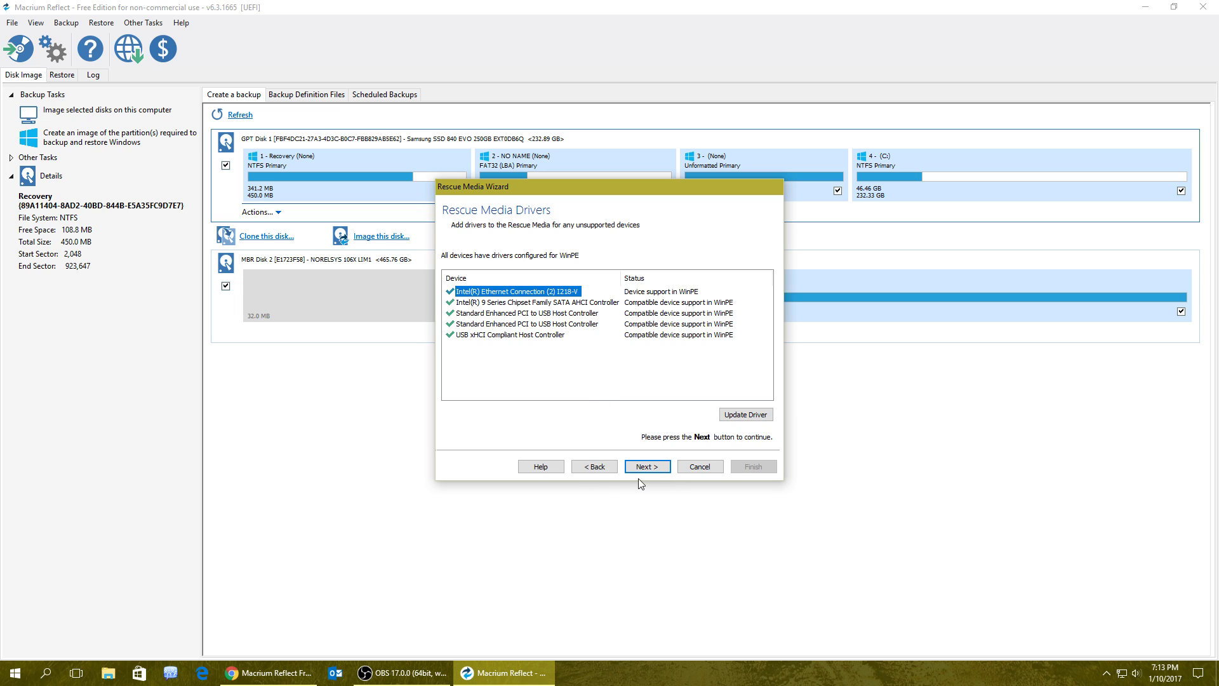
left_click(652, 469)
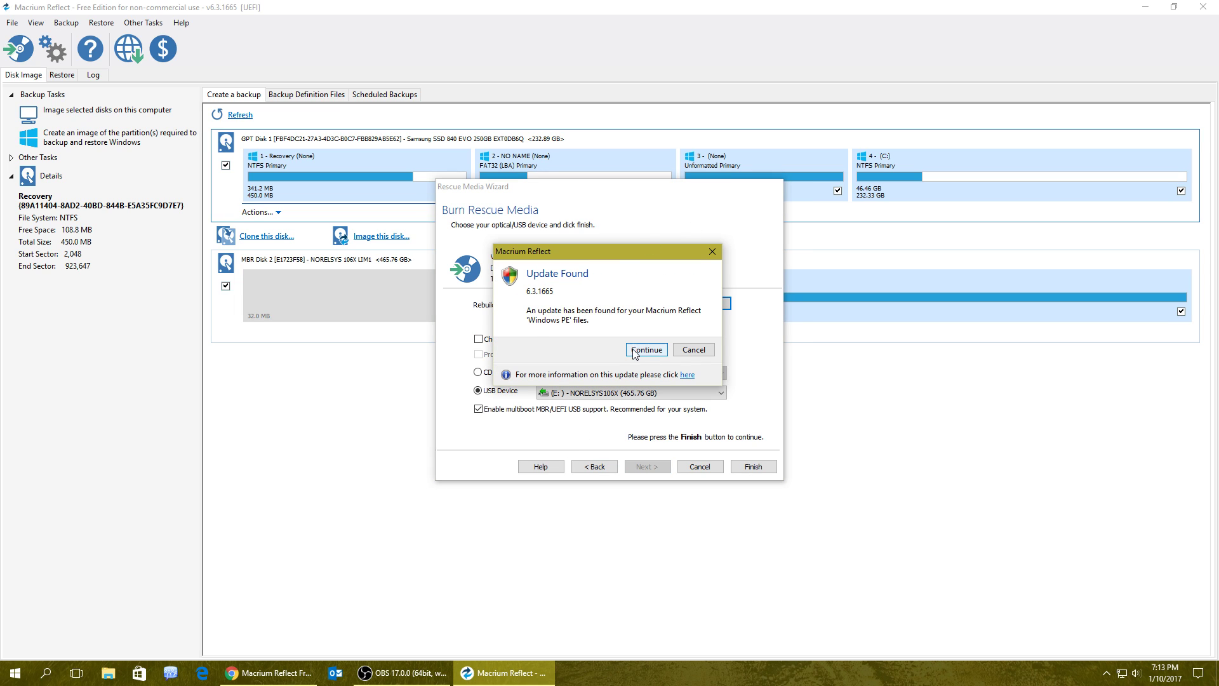
left_click(650, 358)
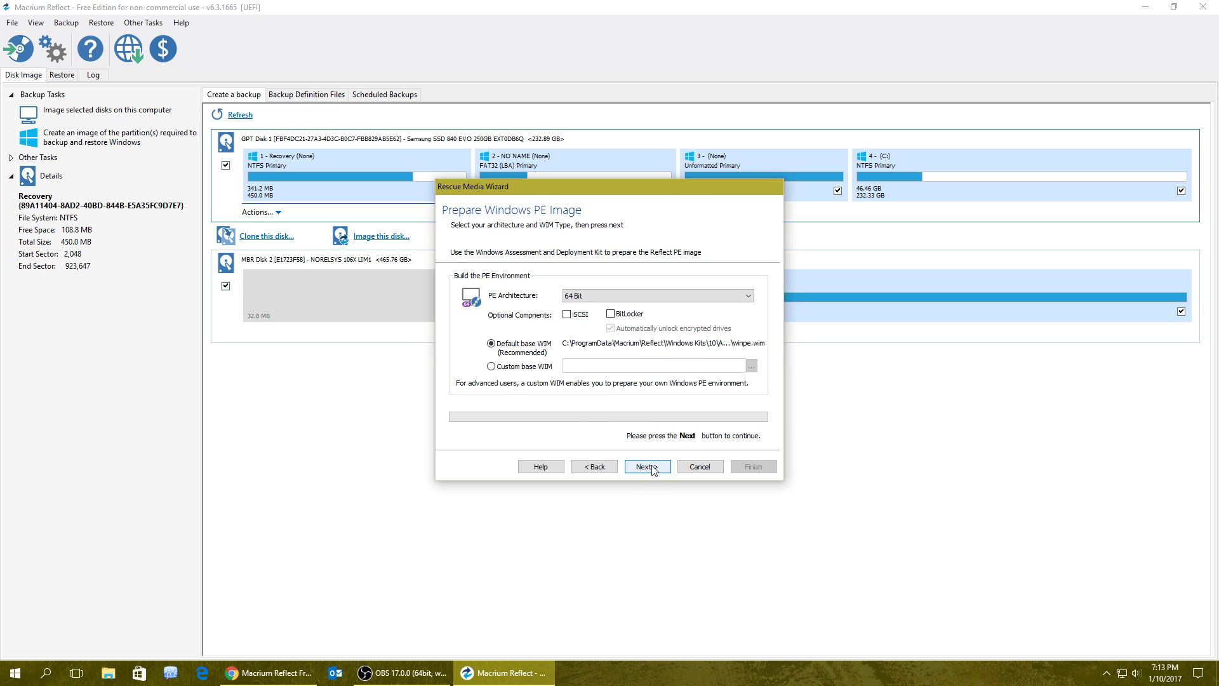
- Build the Windows PE 10 boot files, targeting USB Device (E:) with multiboot MBR/UEFI
left_click(646, 466)
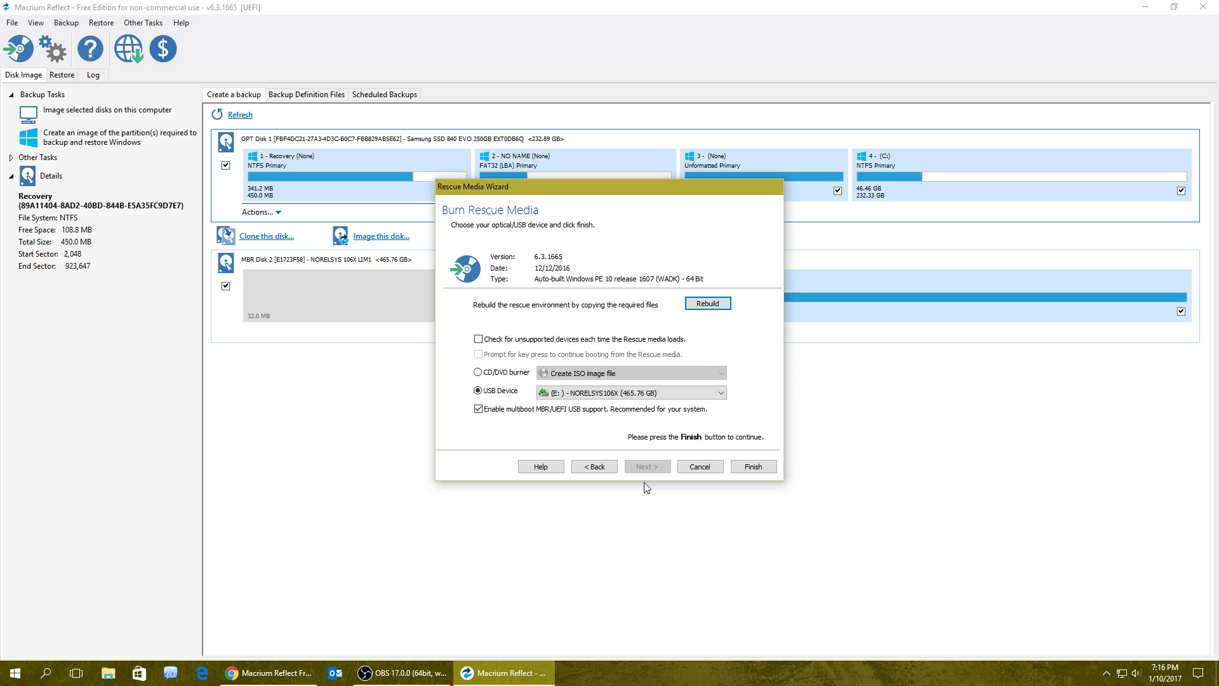
- Cancel the Rescue Media Wizard at the Burn Rescue Media step
left_click(700, 466)
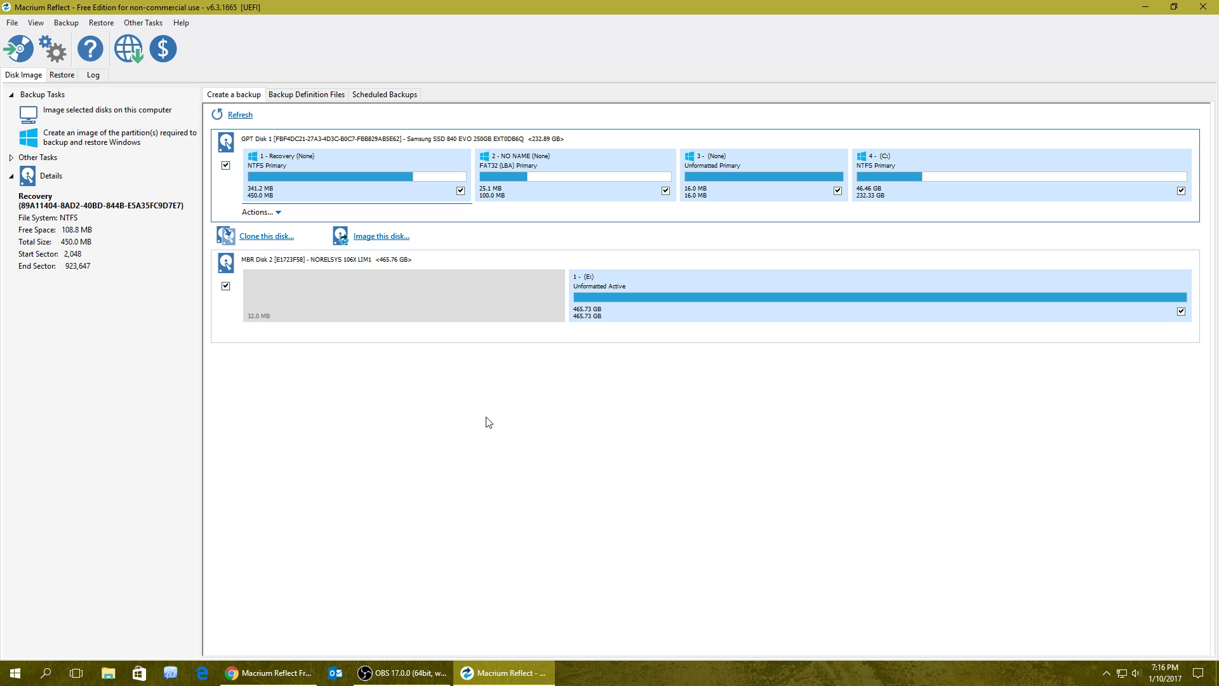
- Choose 'Image this disk...' for Disk 1, the Samsung SSD with four partitions
left_click(378, 239)
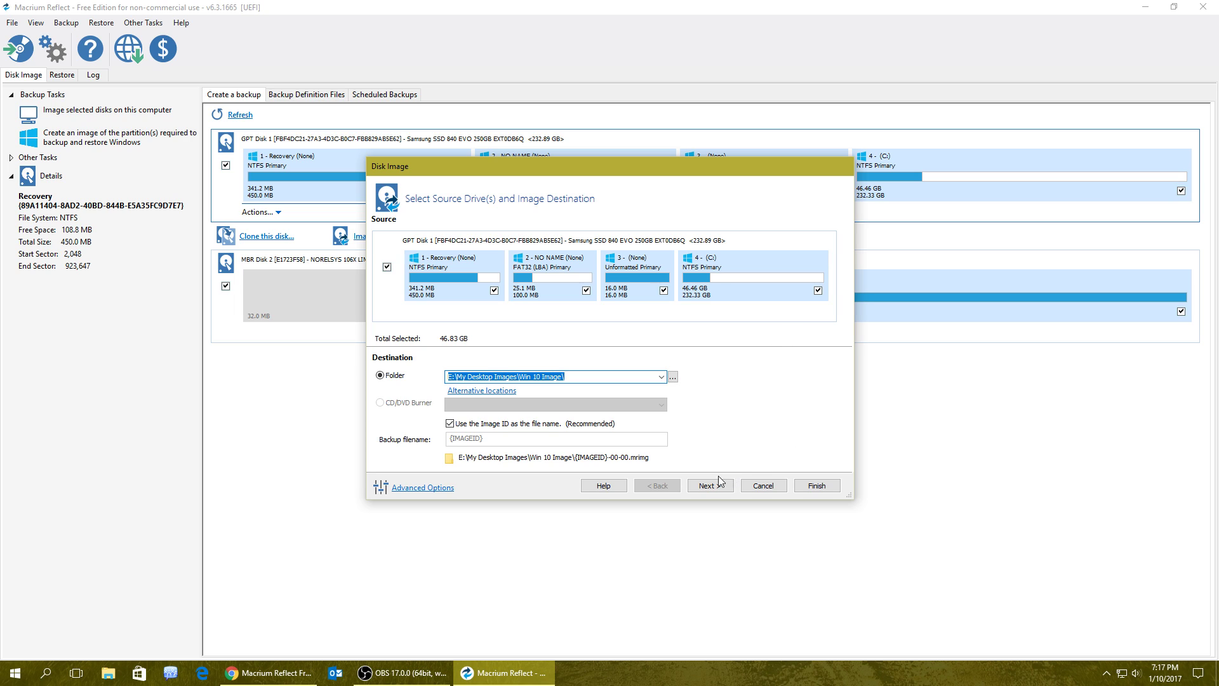
- Browse Local Disk (E:) > My Desktop Images and select the Win 10 Image folder
left_click(673, 378)
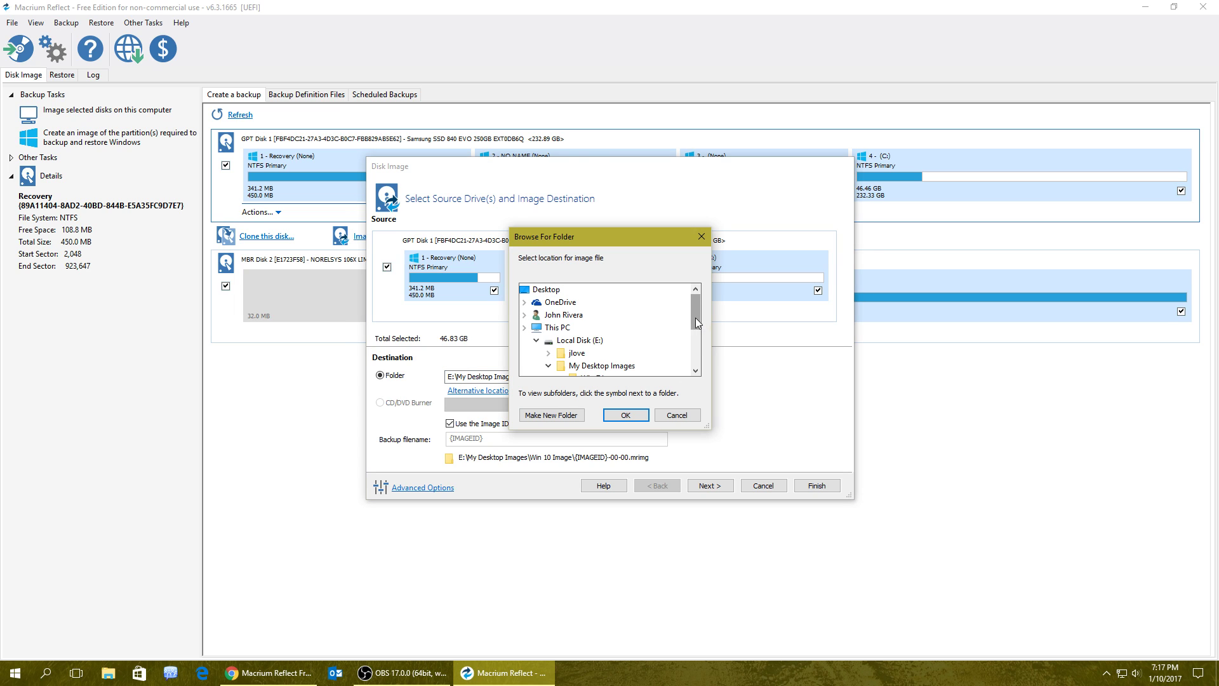
left_click(586, 343)
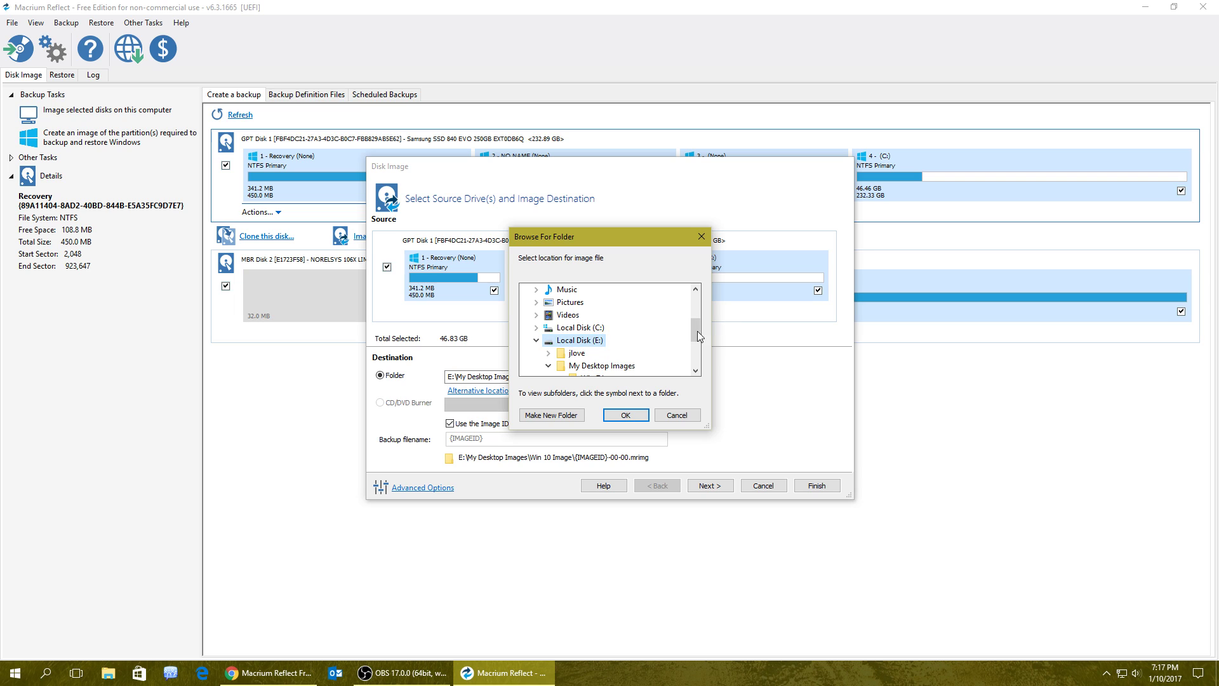
left_click_drag(695, 330, 695, 340)
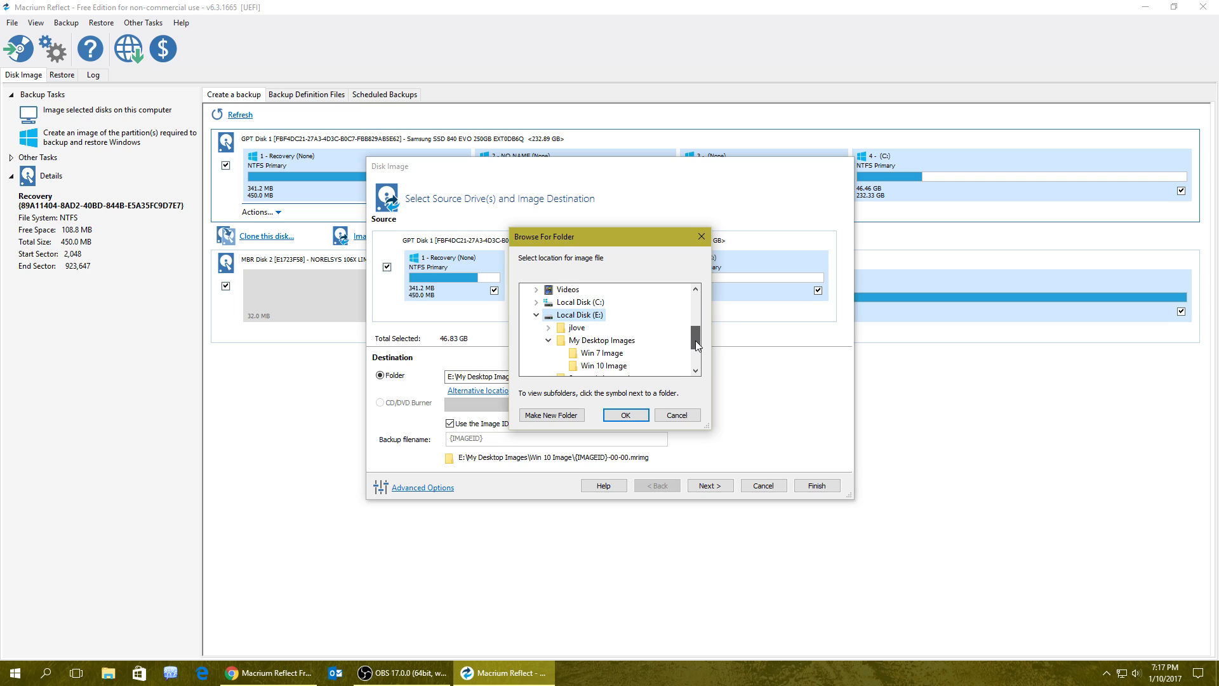
left_click(601, 353)
- Confirm Win 10 Image as the destination folder, then cancel the Disk Image dialog
left_click(616, 419)
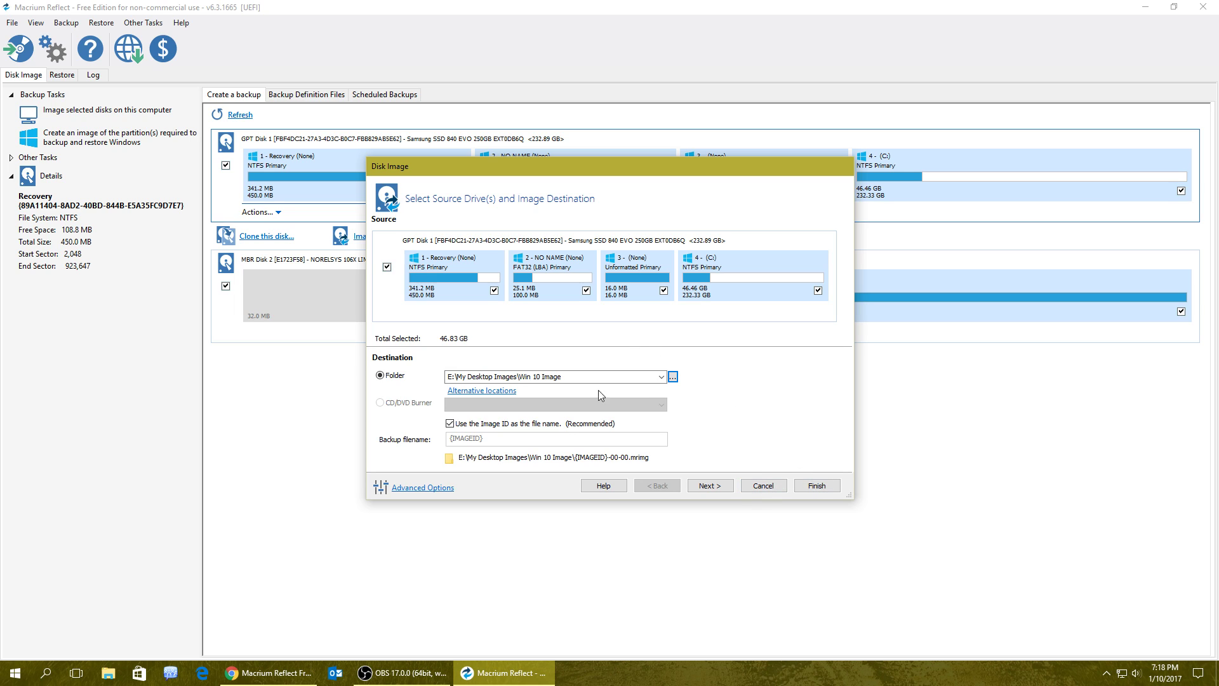
left_click(764, 485)
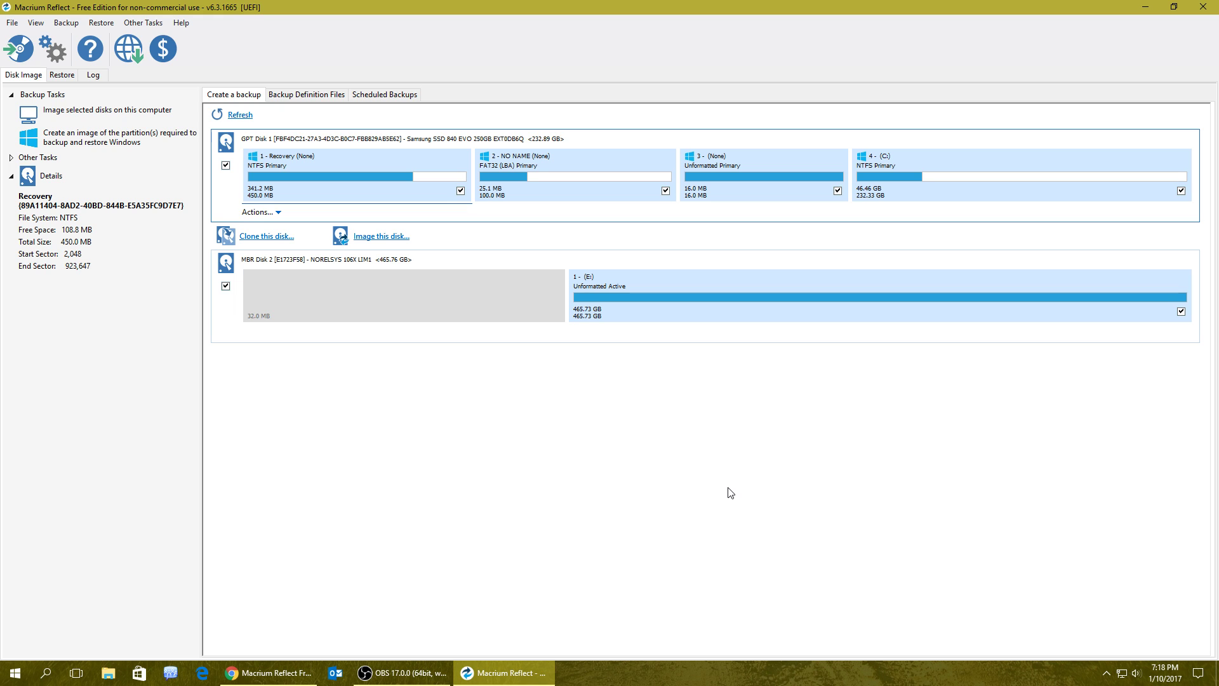
- Restore the minimized Reflect window and view the 080FE886DB57760E-00-00.mrimg image on the Restore tab
left_click(1146, 7)
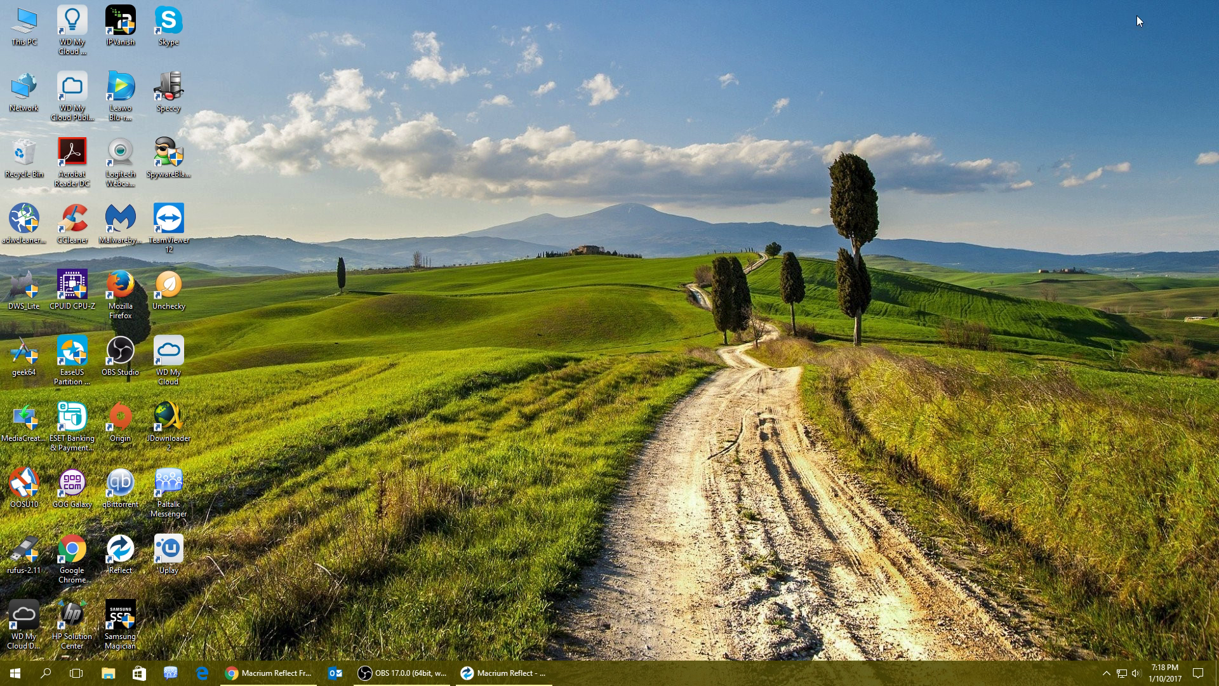
left_click(505, 672)
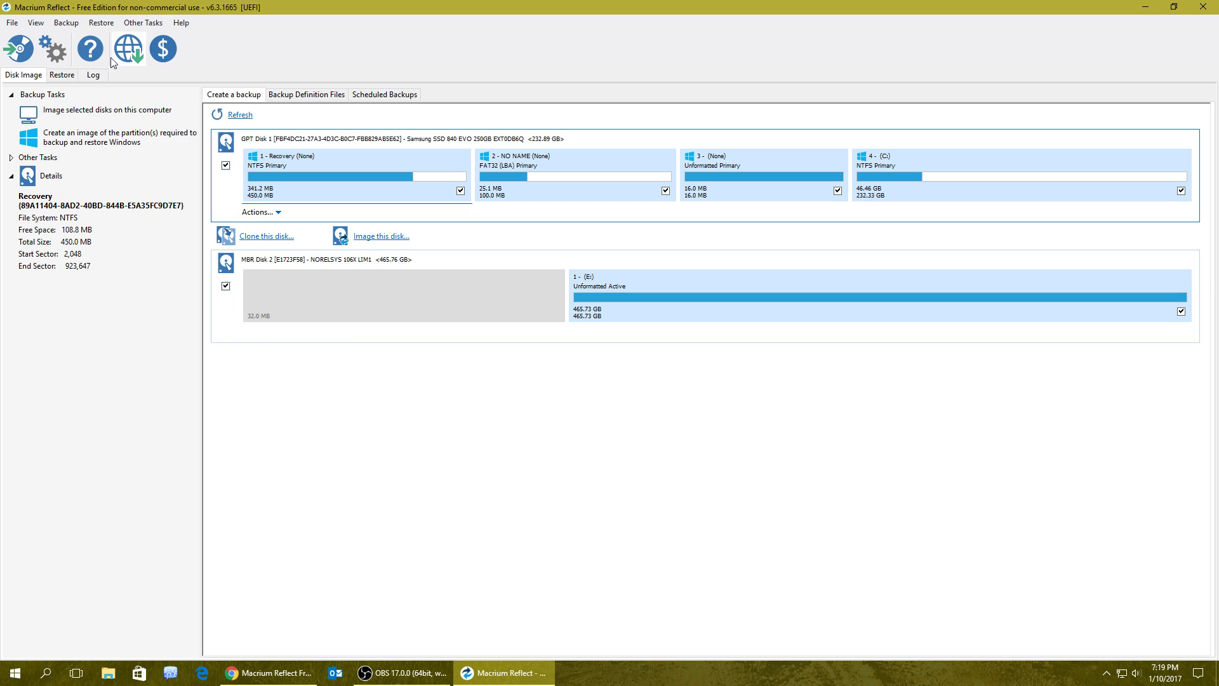
left_click(62, 76)
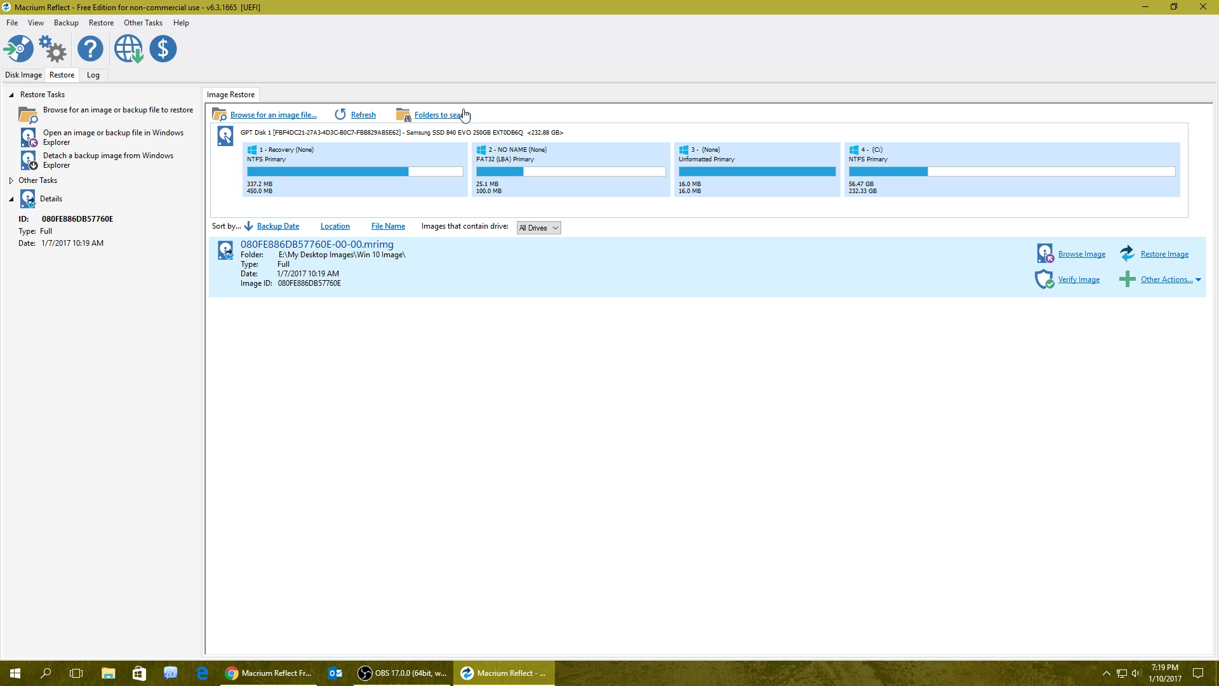
- Launch Restore Image for the backup, showing its four partitions and the Samsung SSD destination
left_click(1154, 255)
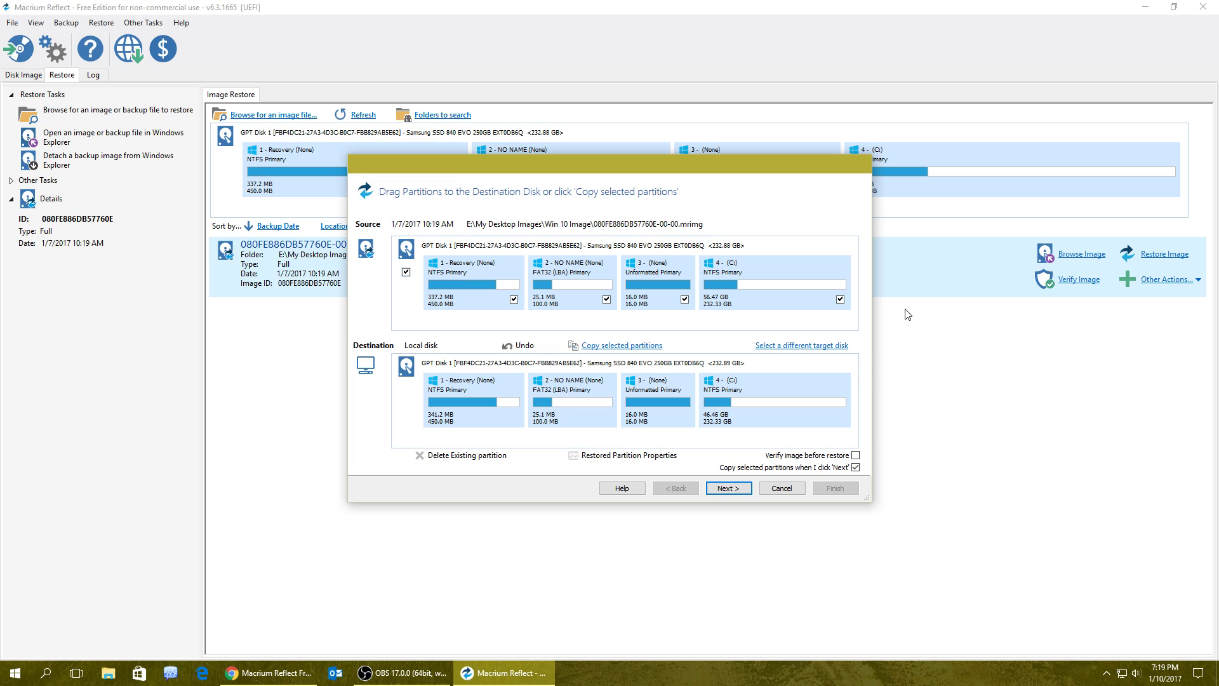
left_click_drag(531, 161, 544, 82)
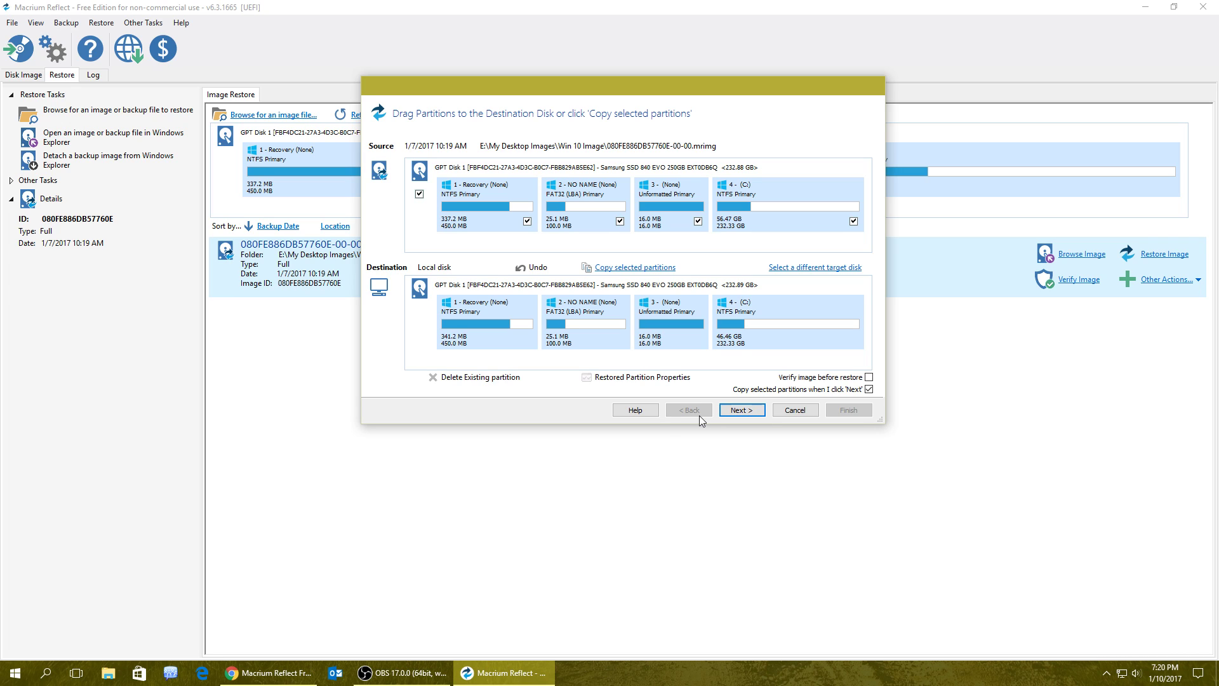
- Cancel the restore wizard and close Macrium Reflect
left_click(795, 410)
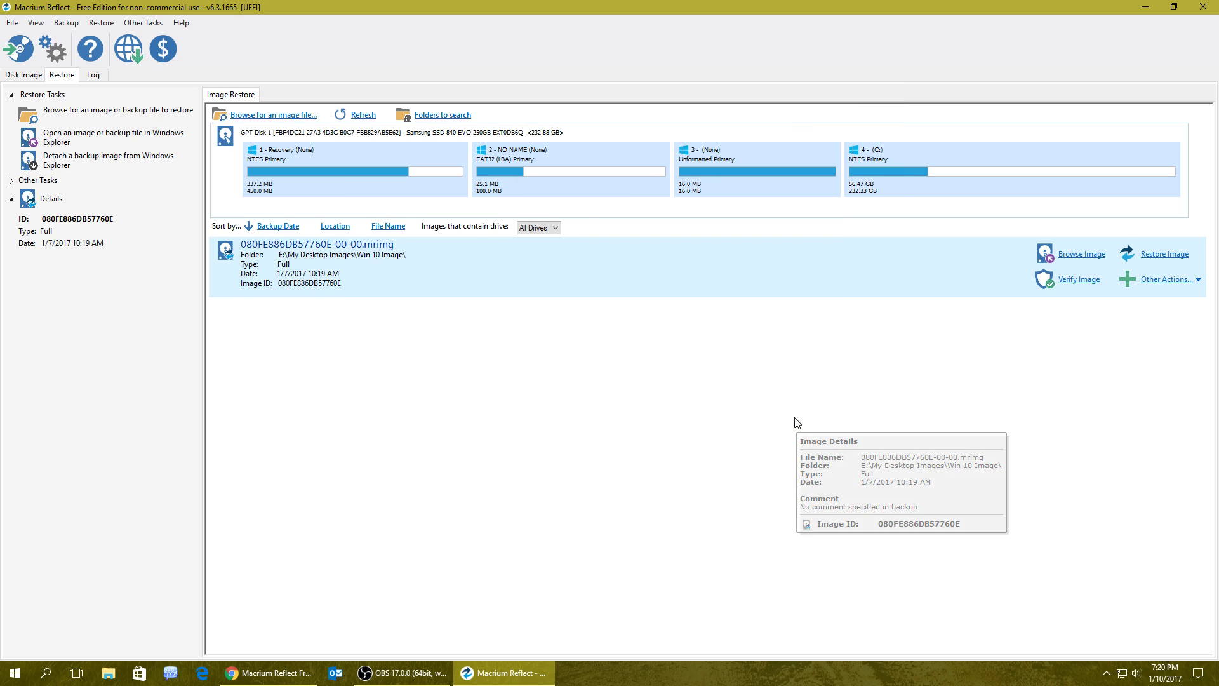
left_click(1212, 5)
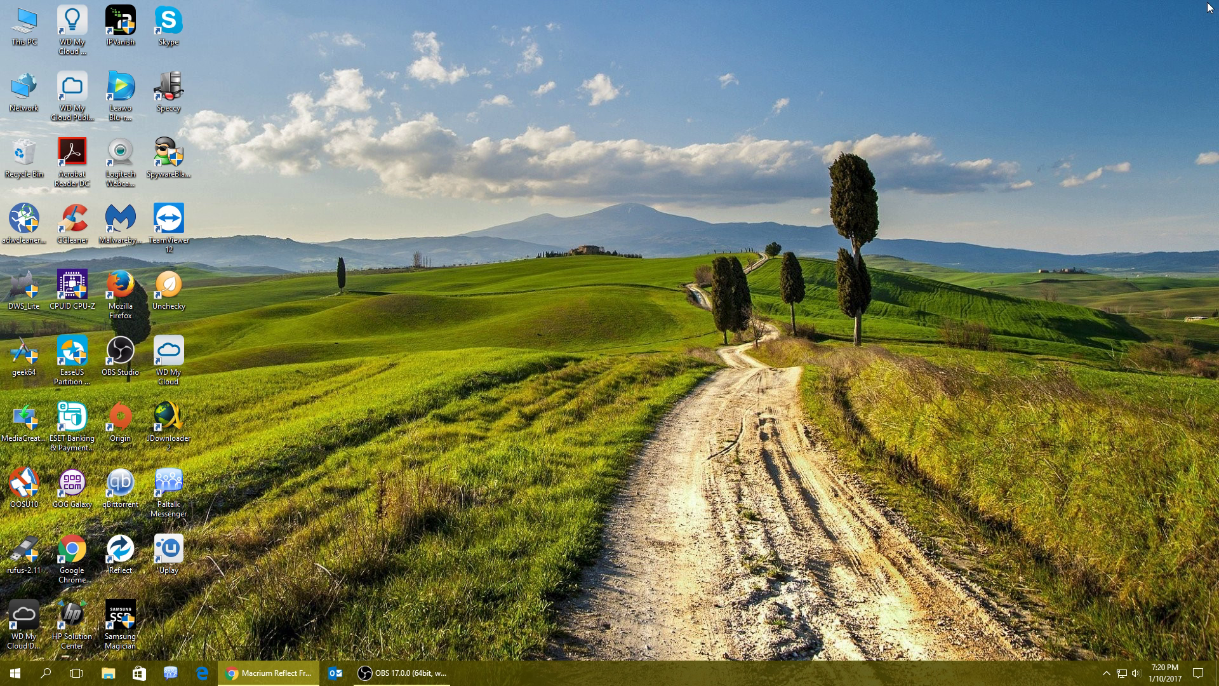